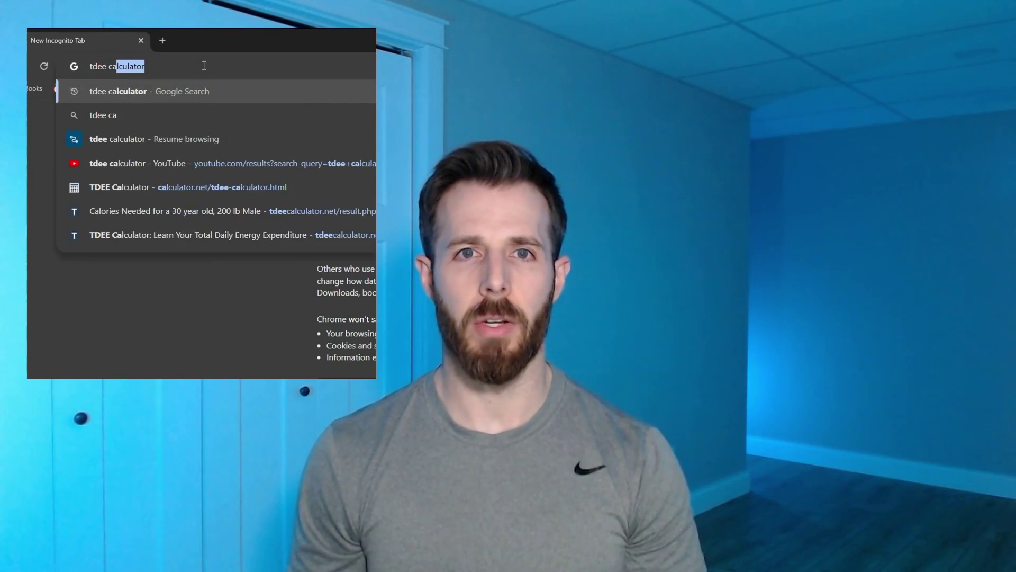
- Search for a TDEE calculator and compute TDEE for a 30-year-old, 200 lb male: 2,549 Calories
key("Return")
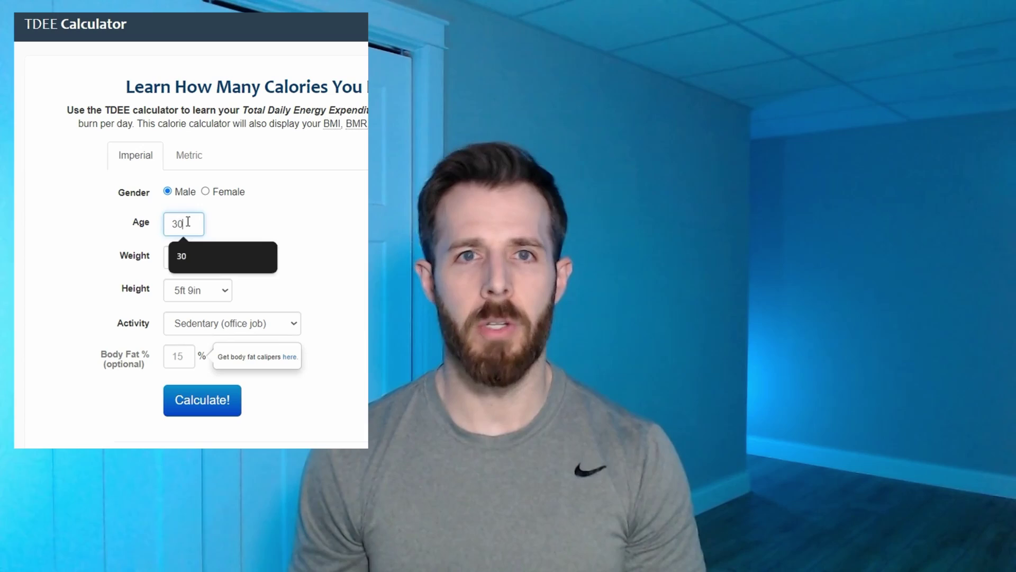
key("Tab")
type("200")
key("Tab")
left_click(191, 403)
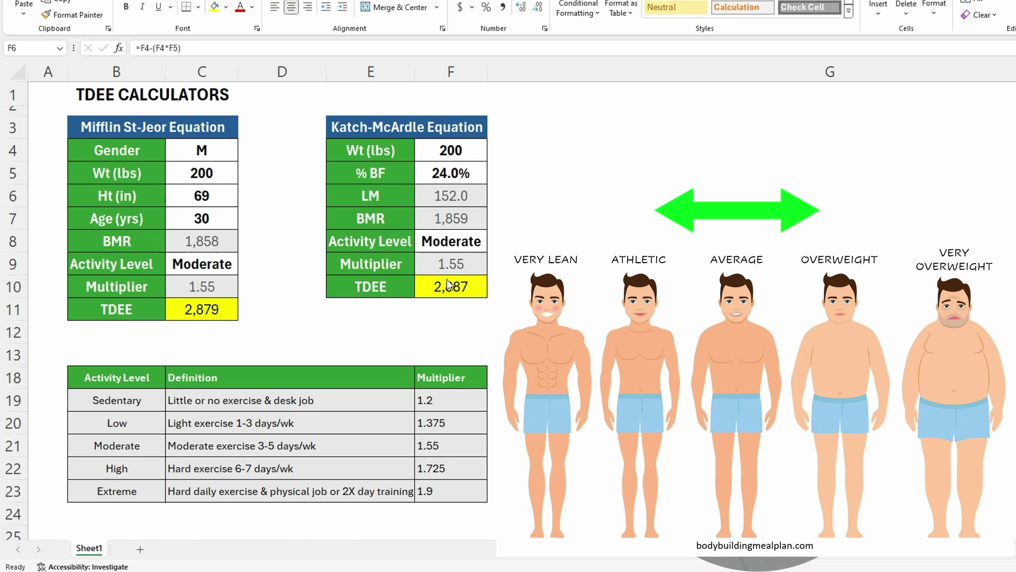
- Enter 34 as the Katch-McArdle body fat percentage in F5
left_click(469, 170)
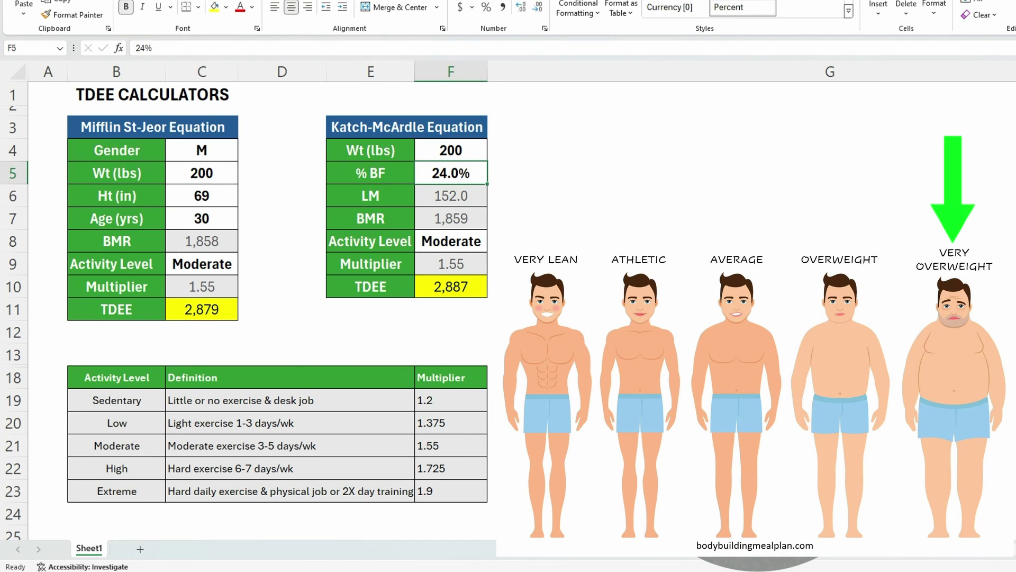
type("34")
key("Return")
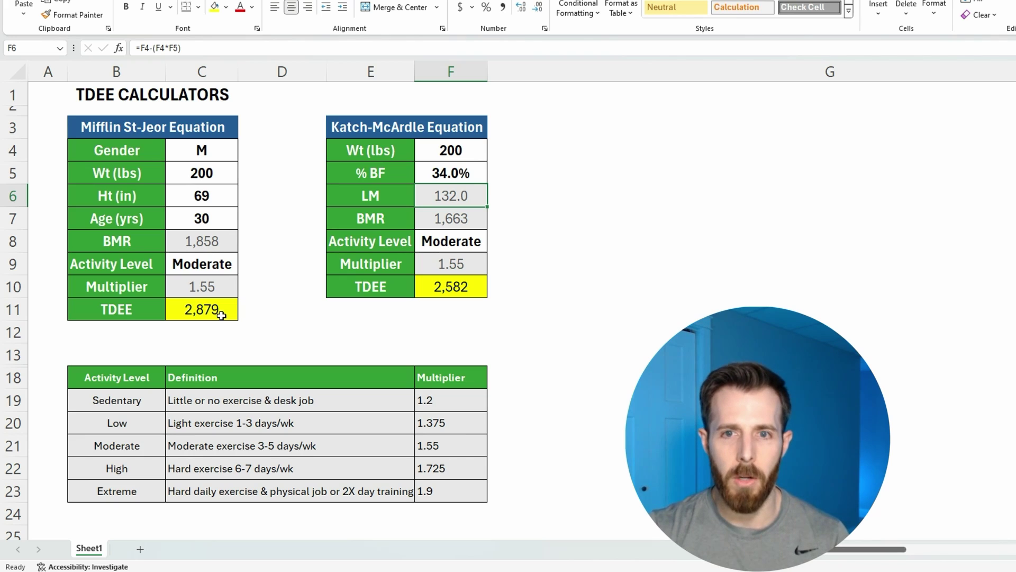
- Set F5 body fat to 14%, then compare the TDEE formulas in C11 and F10
left_click(453, 171)
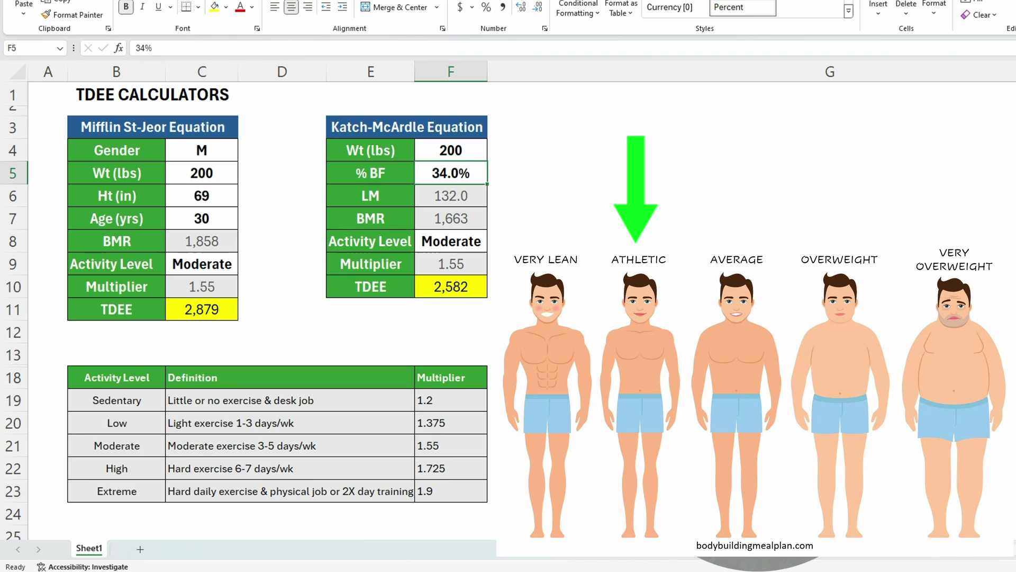
type("14")
key("Return")
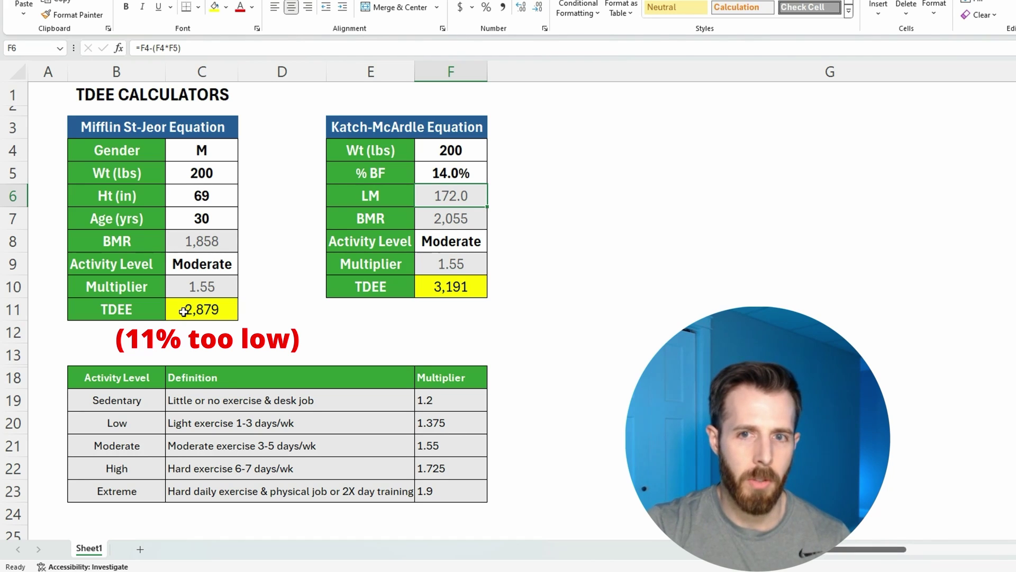
left_click(184, 311)
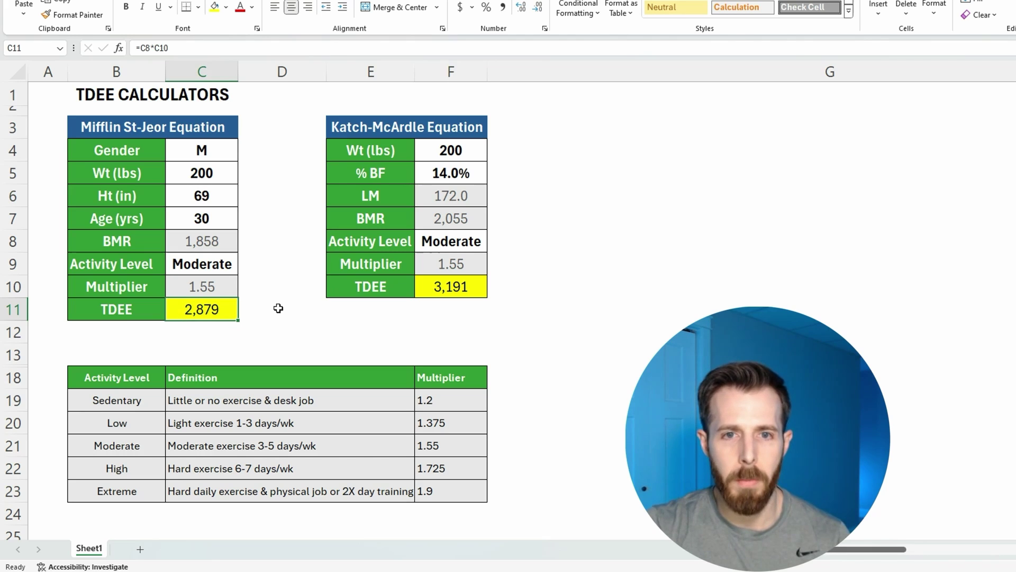
left_click(457, 289)
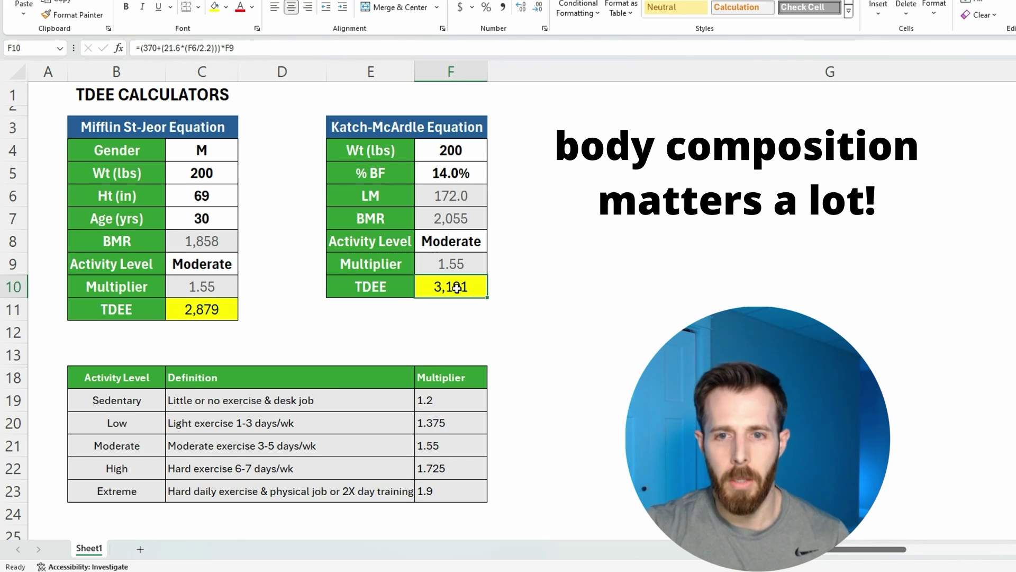
- Move the selection back up to the body fat cell F5
key("Up")
key("Up")
key("Up")
key("Up")
key("Up")
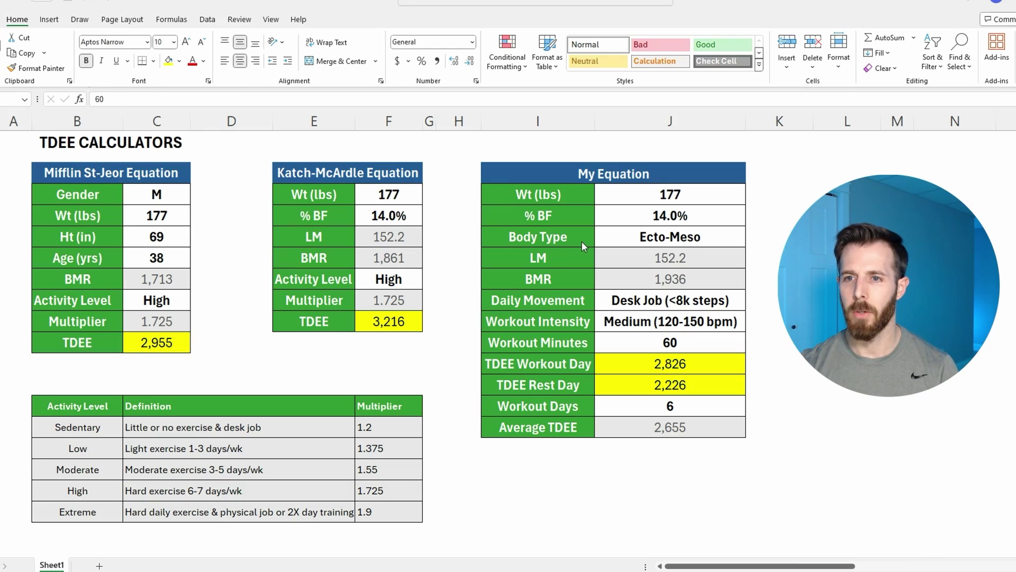
- Select the Ecto-Meso Body Type cell J7 and show its dropdown choices
left_click(709, 237)
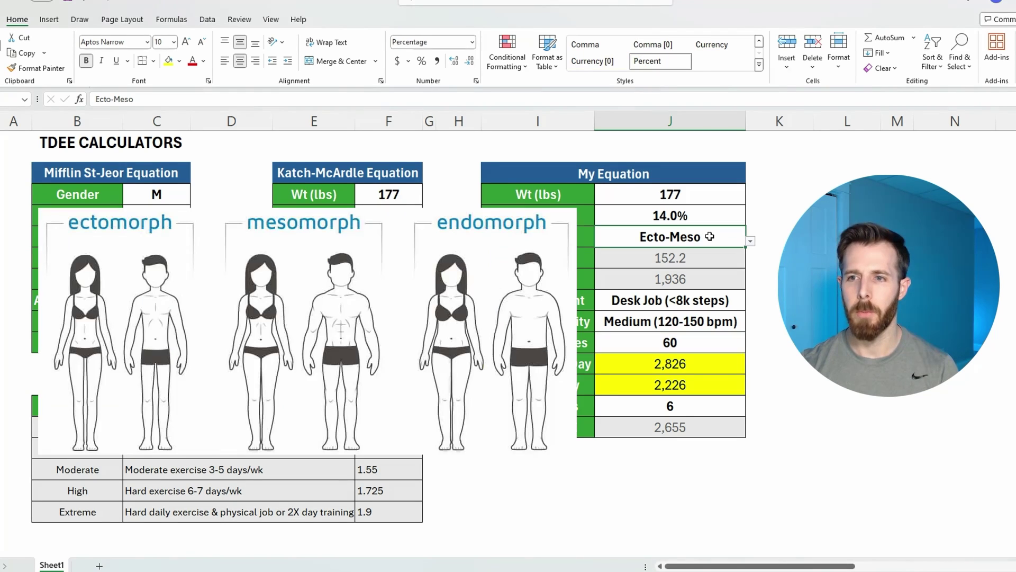
left_click(751, 243)
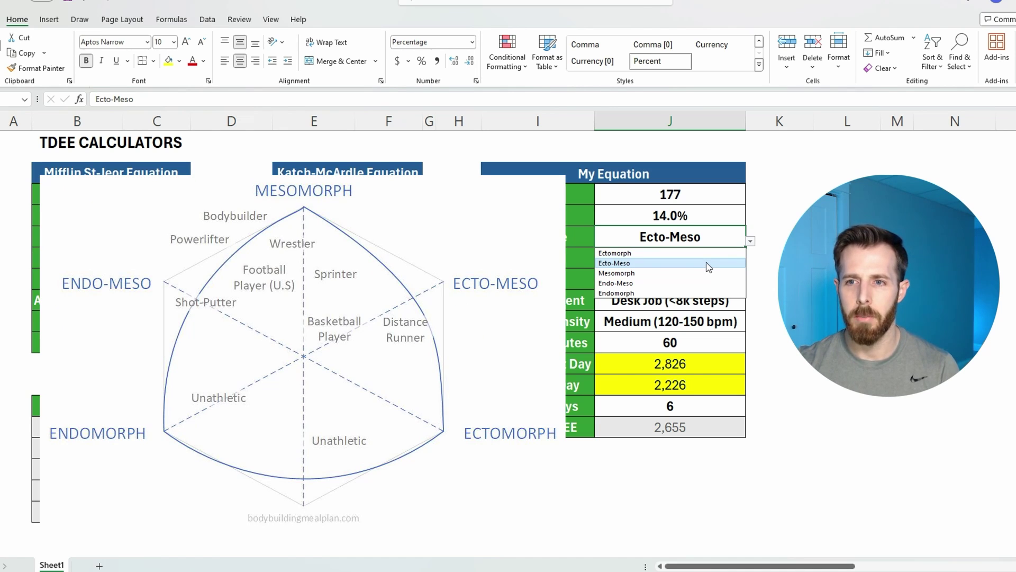
- Pick Ecto-Meso from the body type list
left_click(708, 263)
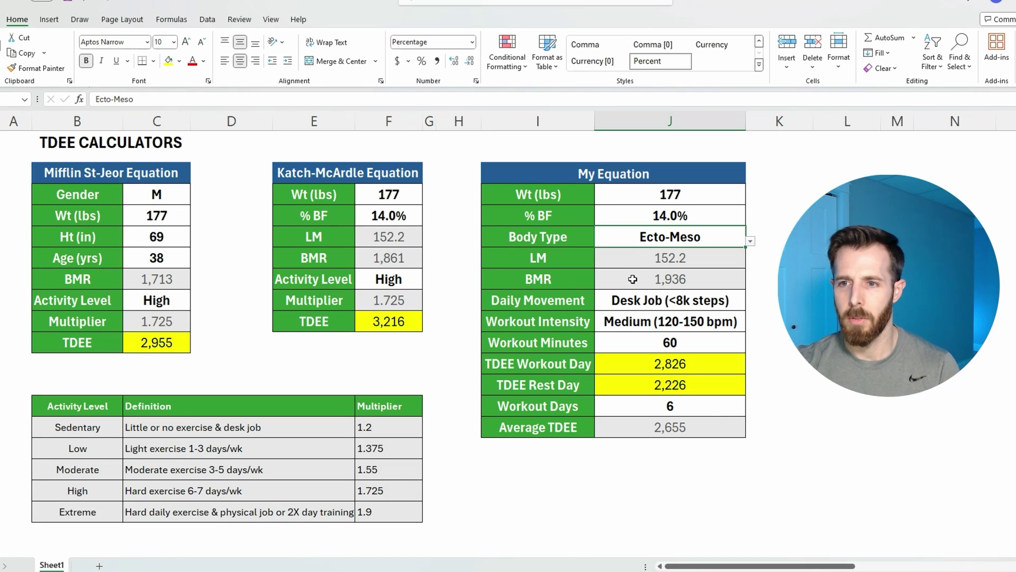
left_click(655, 299)
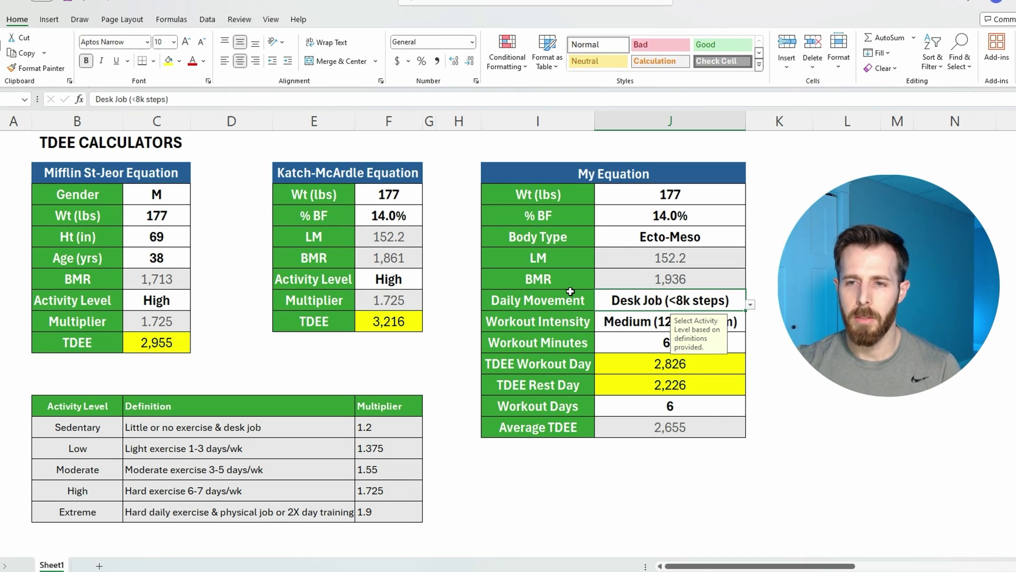
left_click(560, 297)
left_click_drag(560, 297, 563, 325)
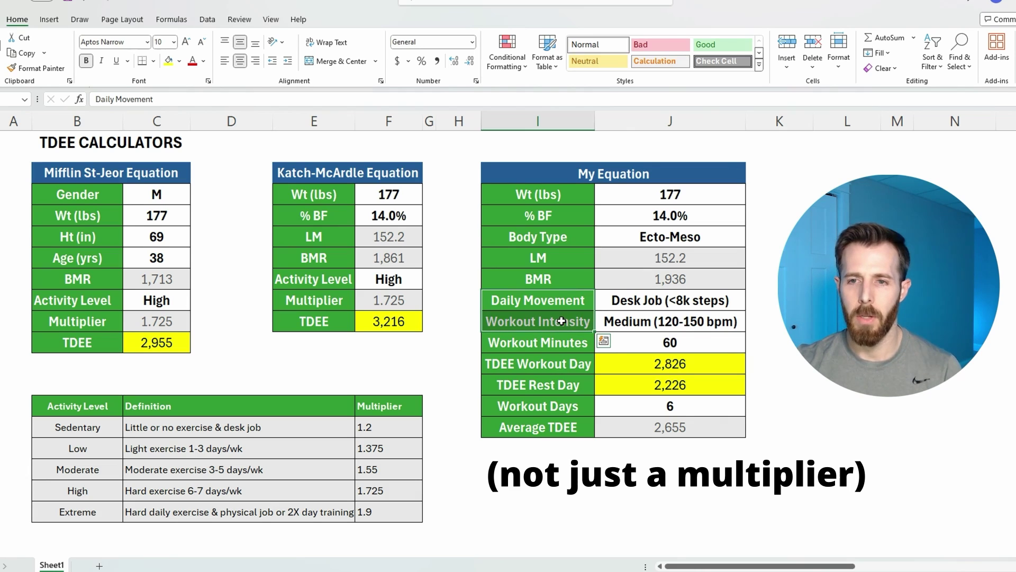
left_click(613, 307)
left_click(751, 305)
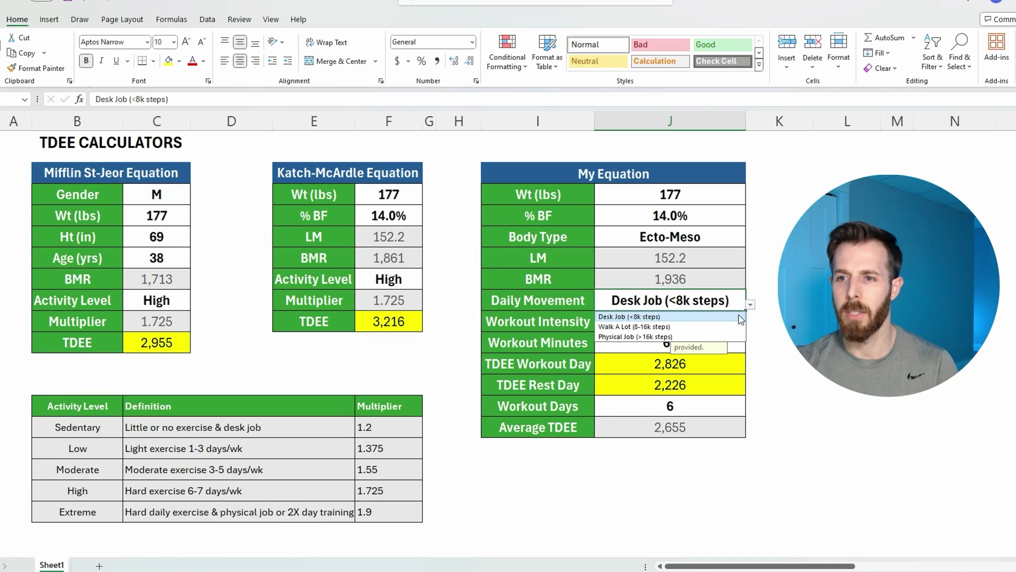
left_click(572, 322)
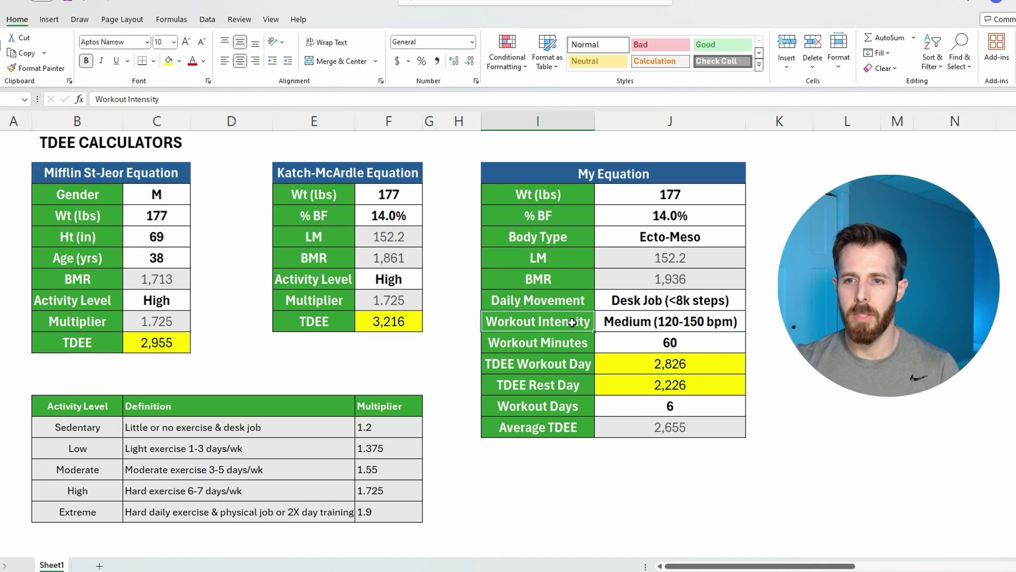
left_click(656, 323)
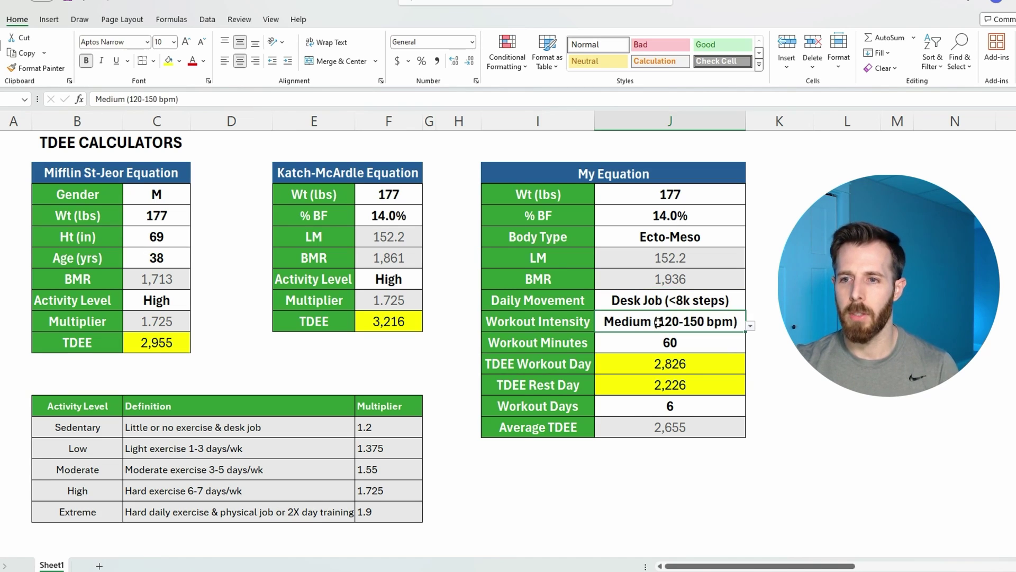
left_click(751, 325)
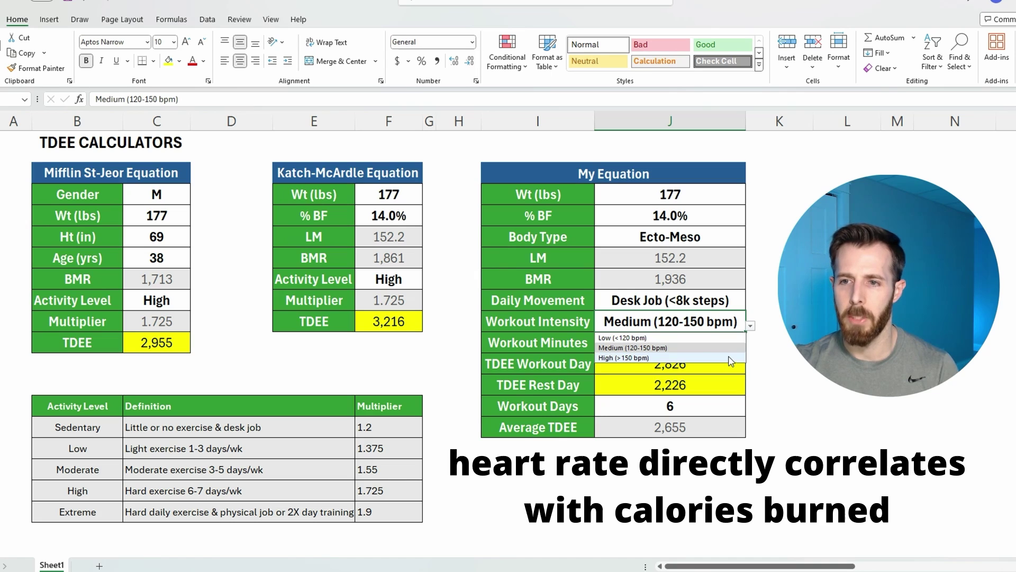
left_click(595, 324)
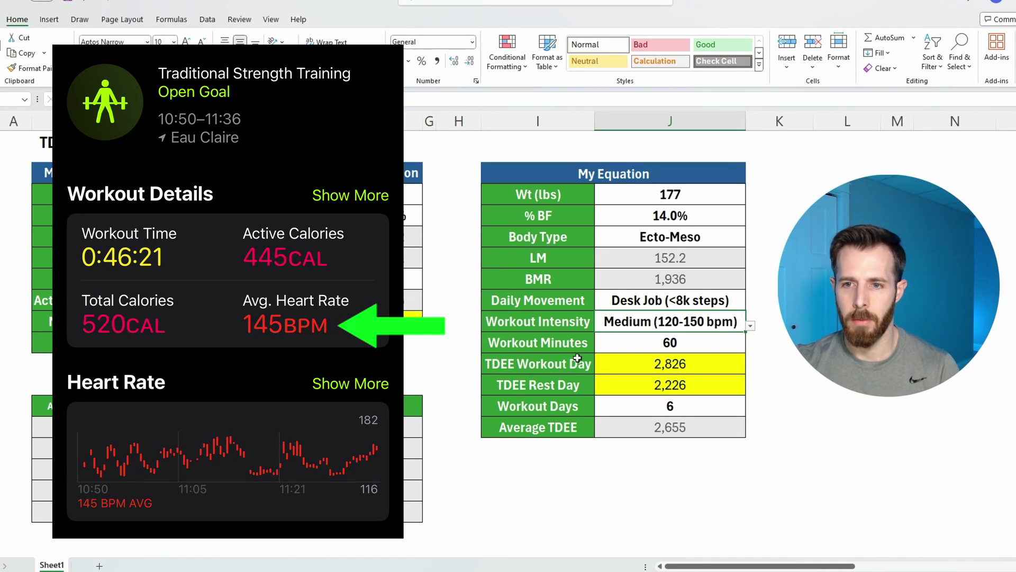
left_click(574, 368)
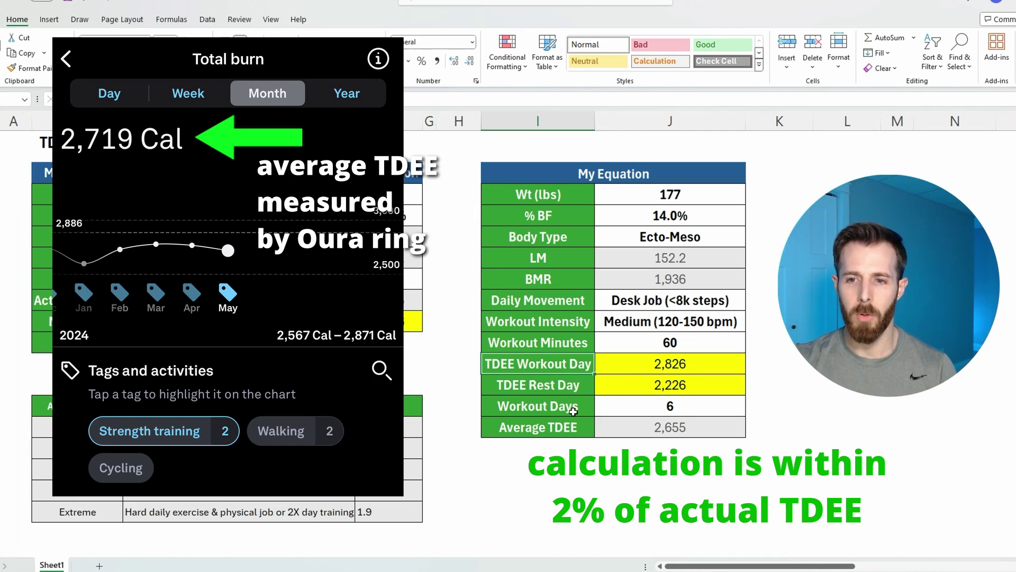
left_click(573, 411)
left_click(576, 430)
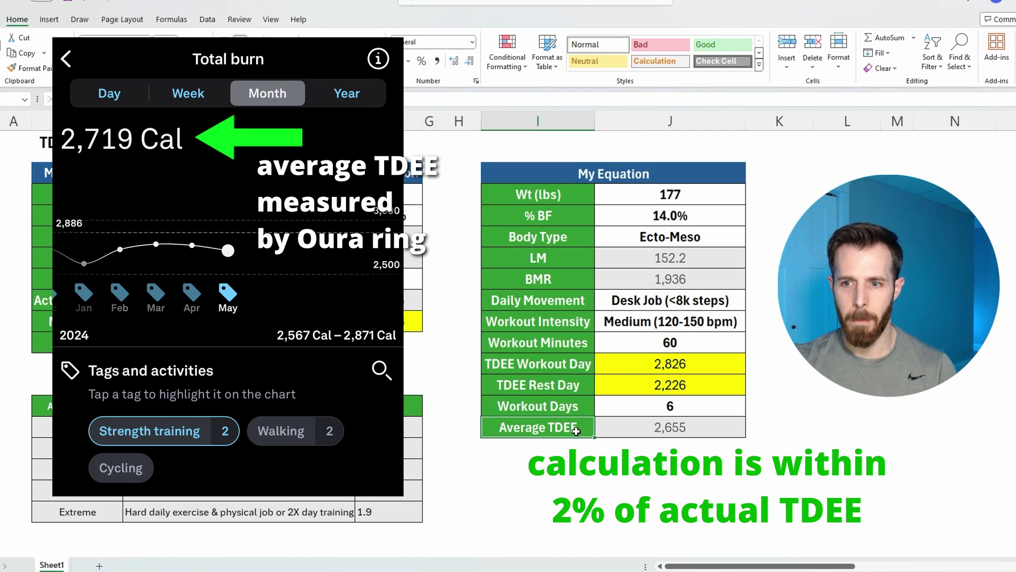
left_click(645, 365)
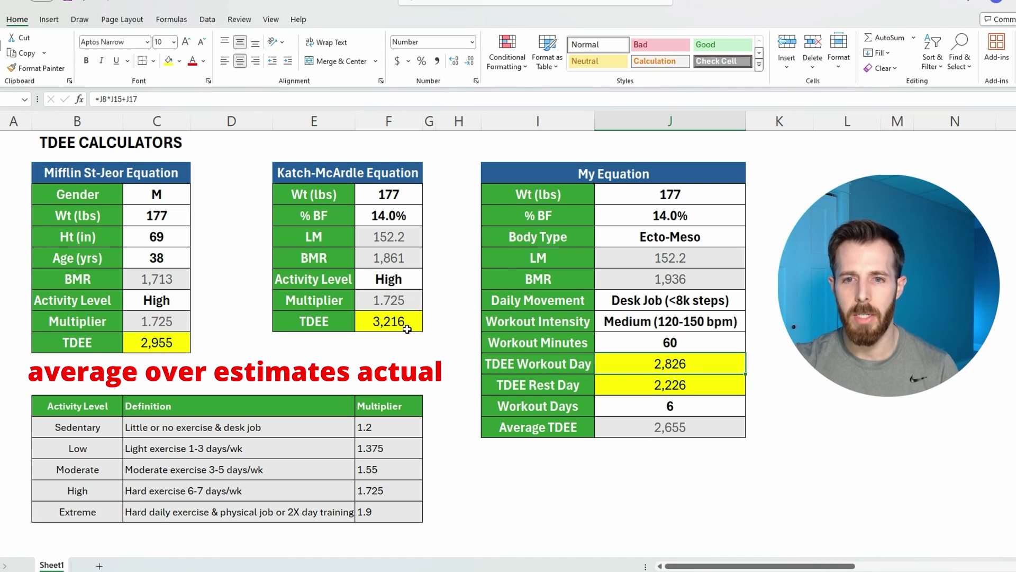
left_click(502, 380)
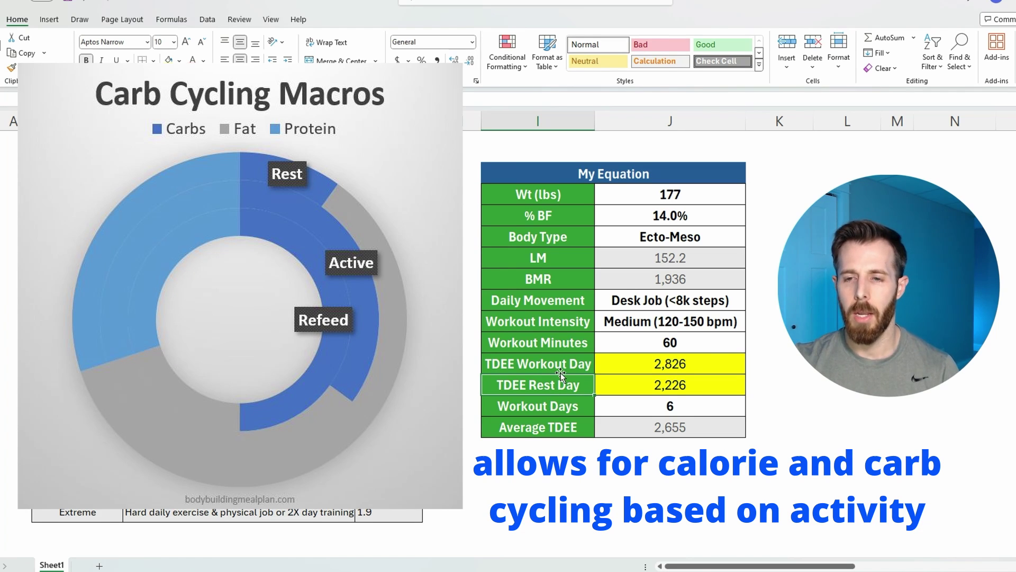
left_click(567, 363)
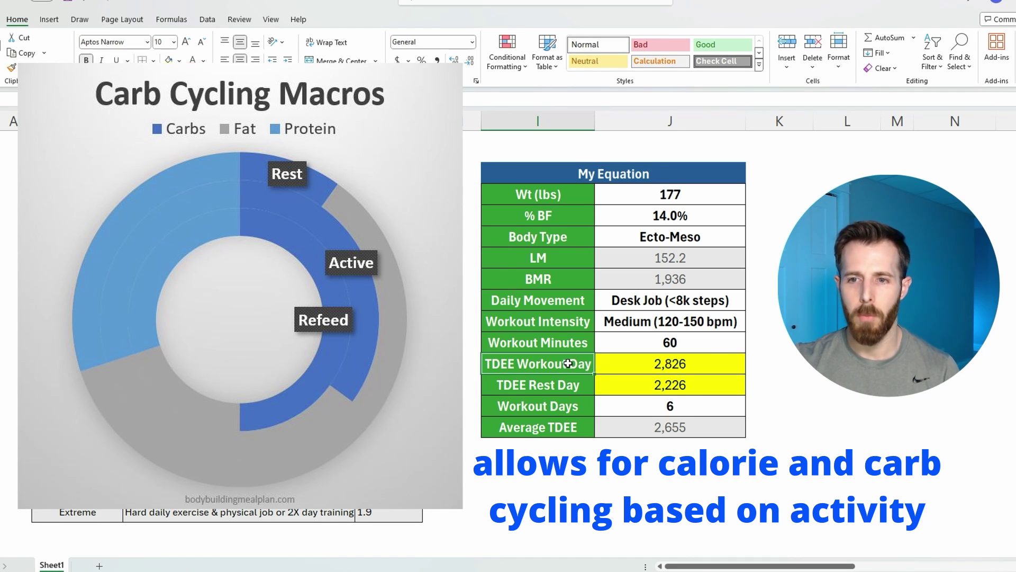